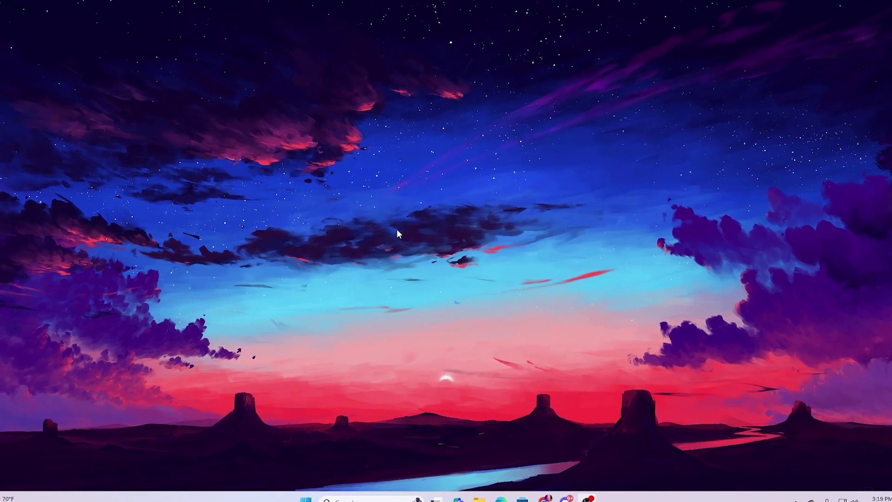
Step: Launch Command Prompt as administrator from Windows search
key("super+w")
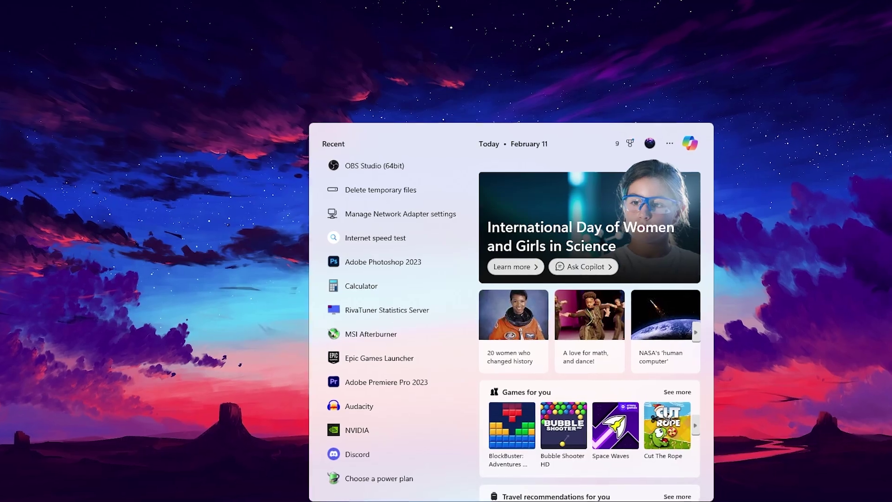
type("cmd")
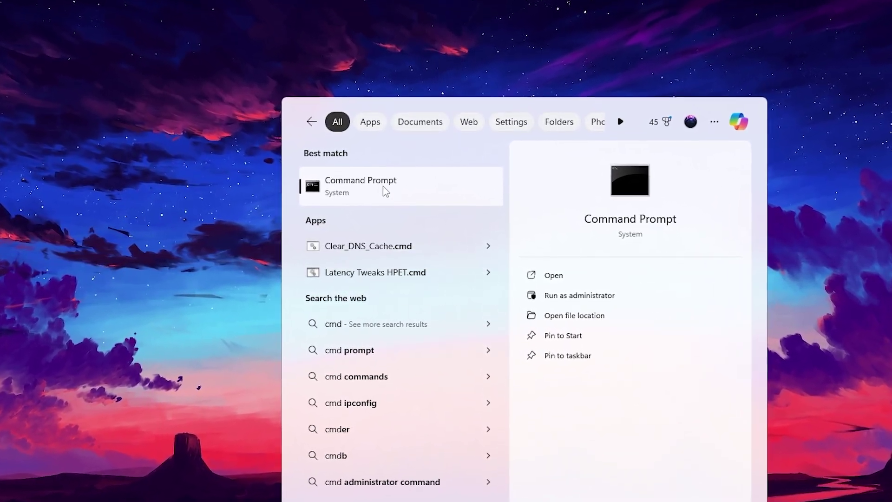
right_click(396, 192)
left_click(446, 200)
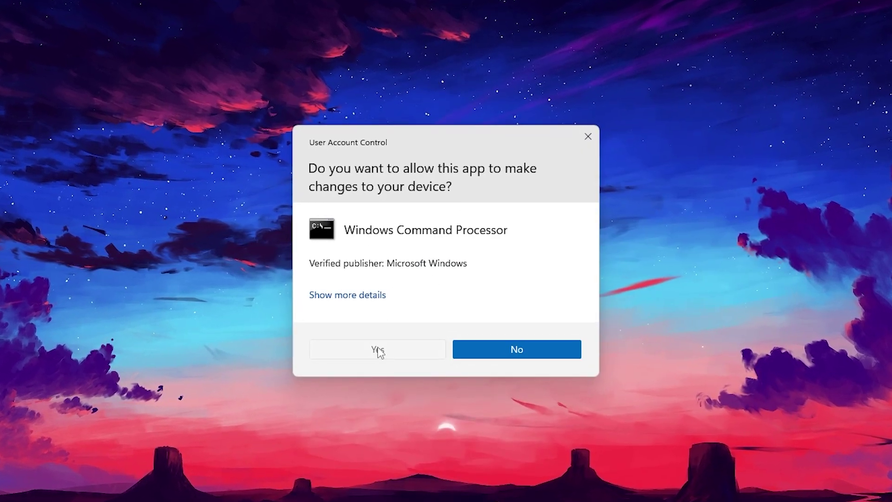
left_click(378, 348)
Step: Run sfc /scannow in the elevated Command Prompt
left_click_drag(149, 5, 362, 53)
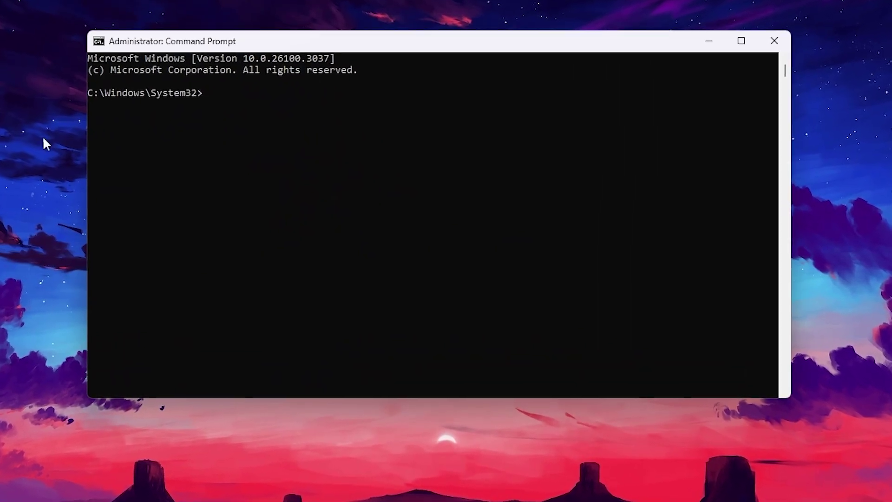
type("sfc")
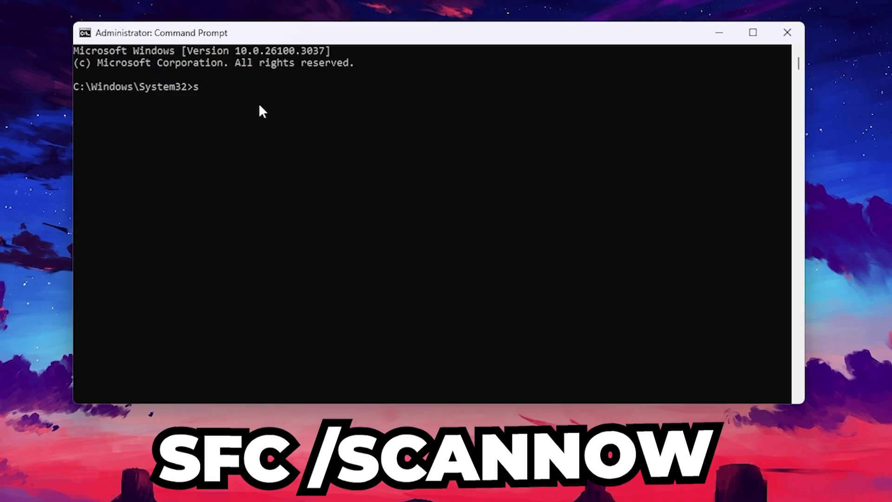
type(" /scann")
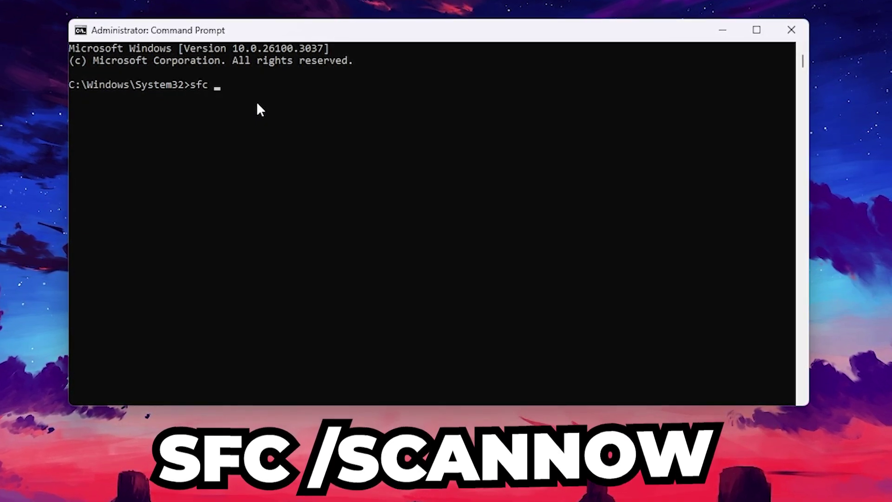
type("ow")
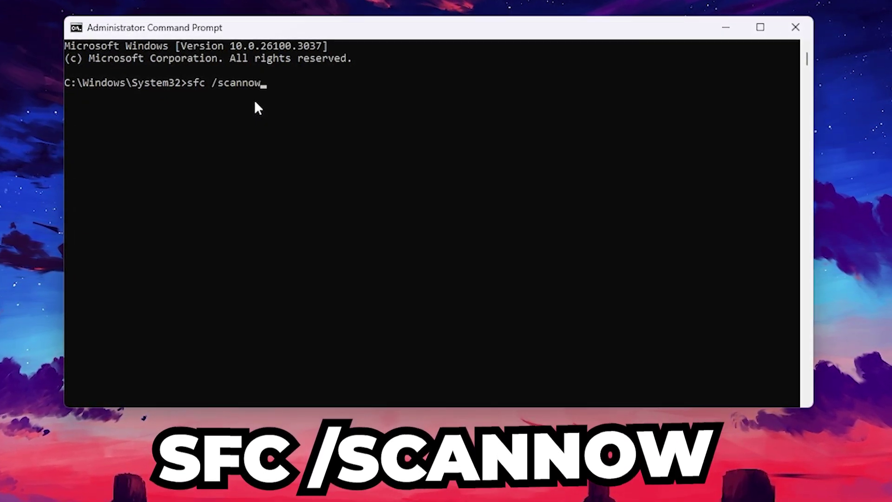
key("Return")
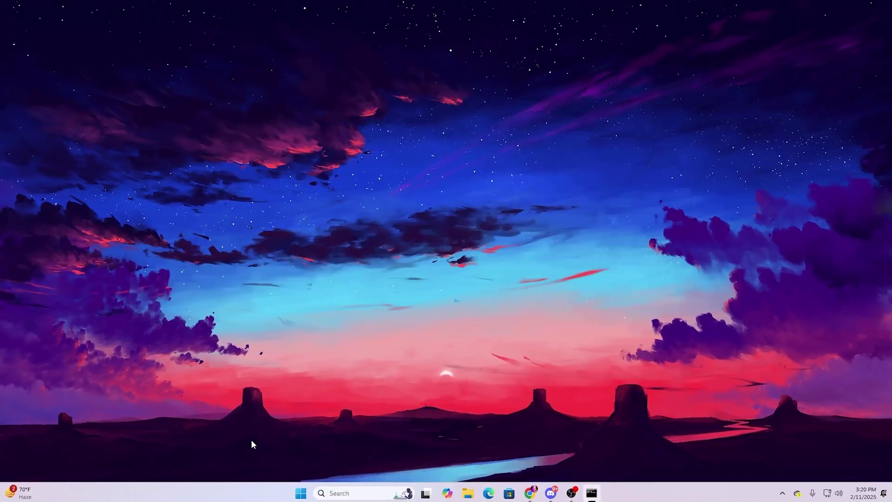
Step: Launch Performance Monitor from search and expand its Data Collector Sets branch
left_click(346, 492)
type("per")
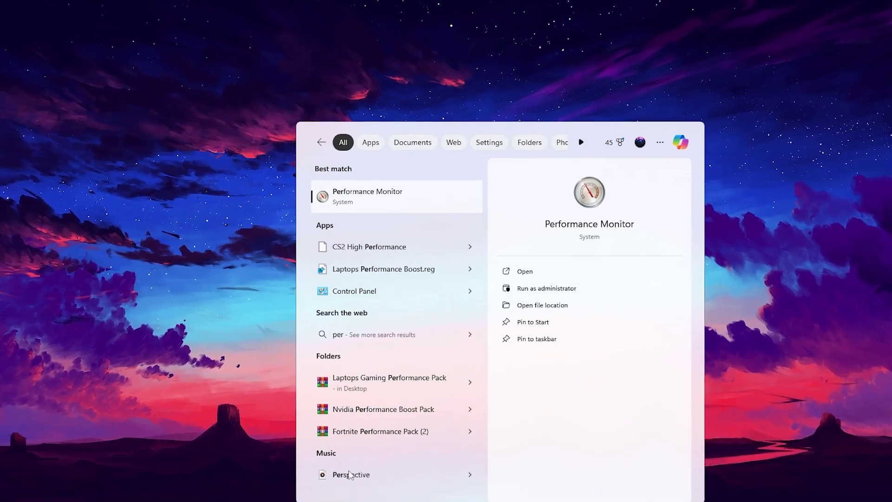
left_click(366, 188)
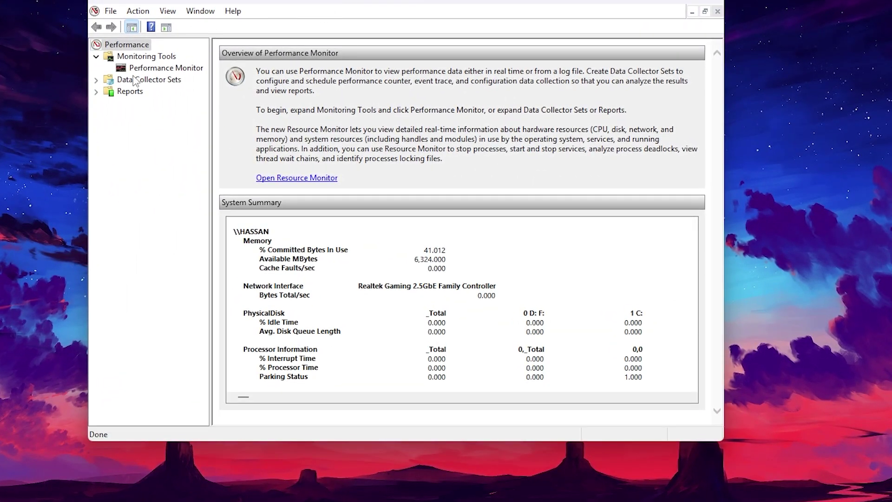
left_click(140, 79)
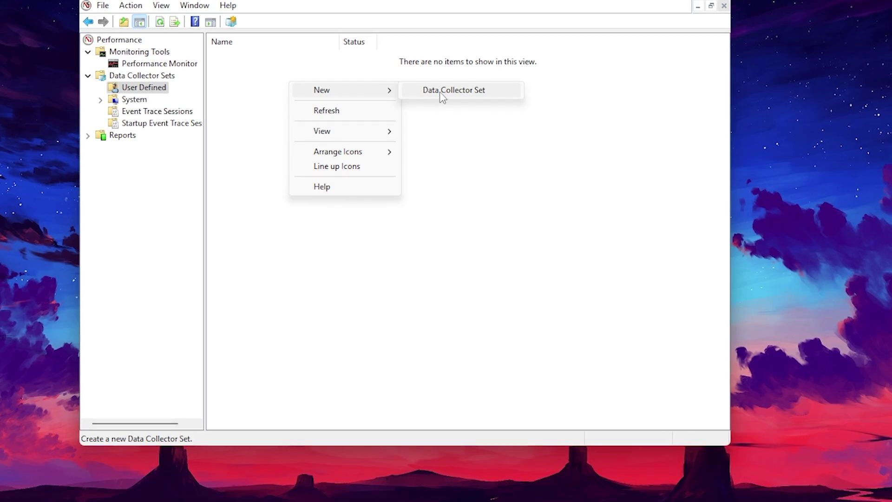
Step: Name the new set FPS Boost, build it manually, and include Performance counter data
left_click(440, 93)
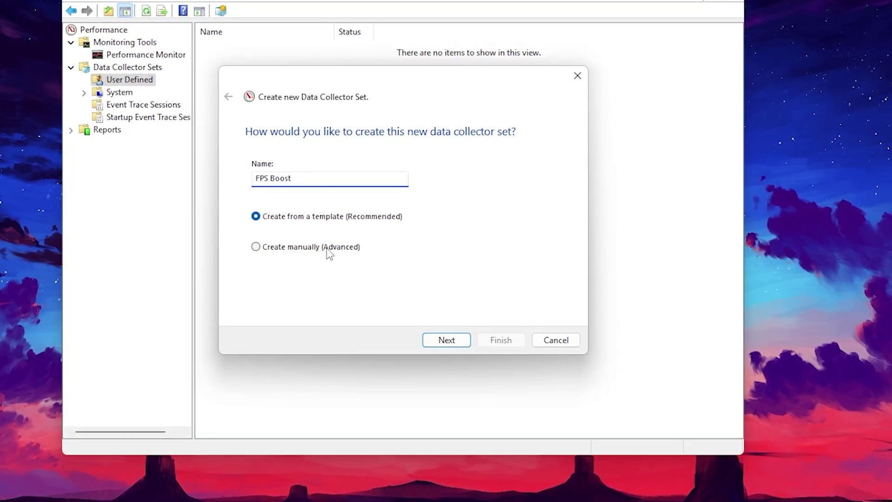
left_click(460, 340)
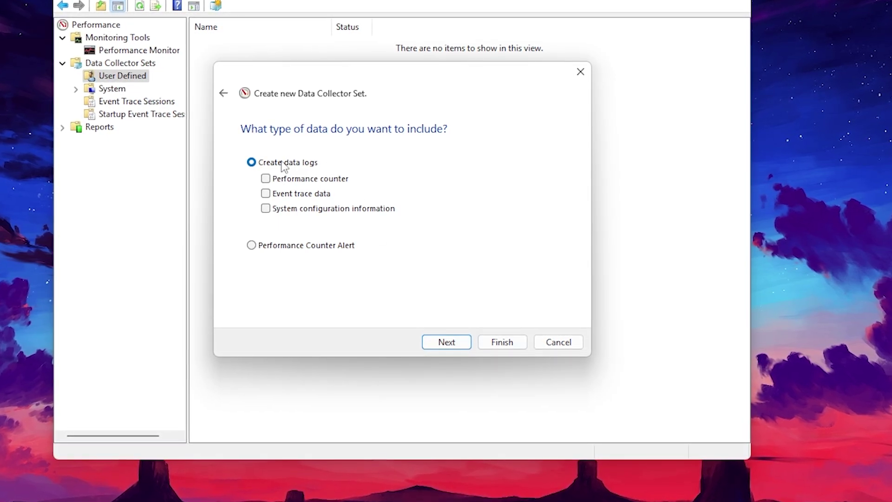
left_click(288, 177)
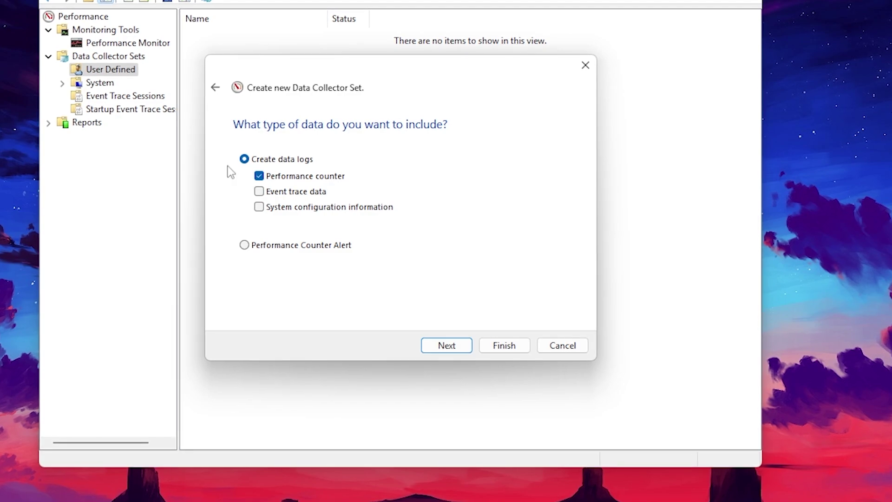
left_click(446, 345)
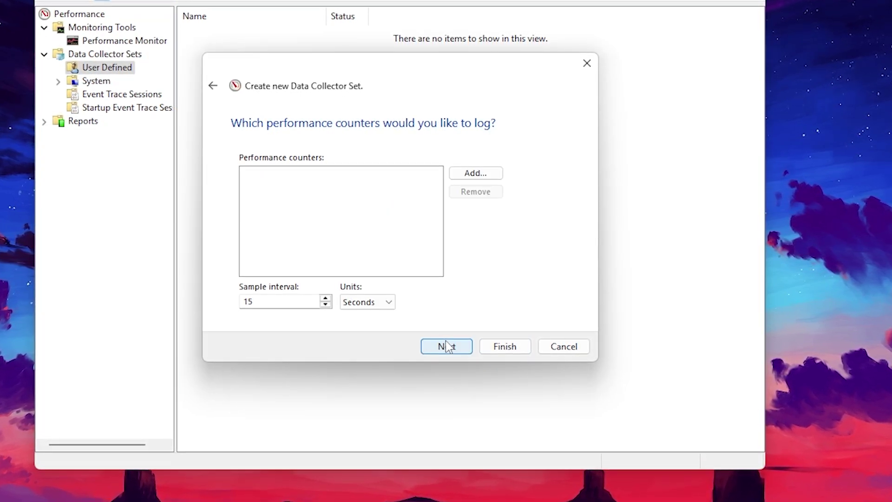
Step: Add the Processor instance 15 and Process _Total counters to the FPS Boost set
left_click(476, 172)
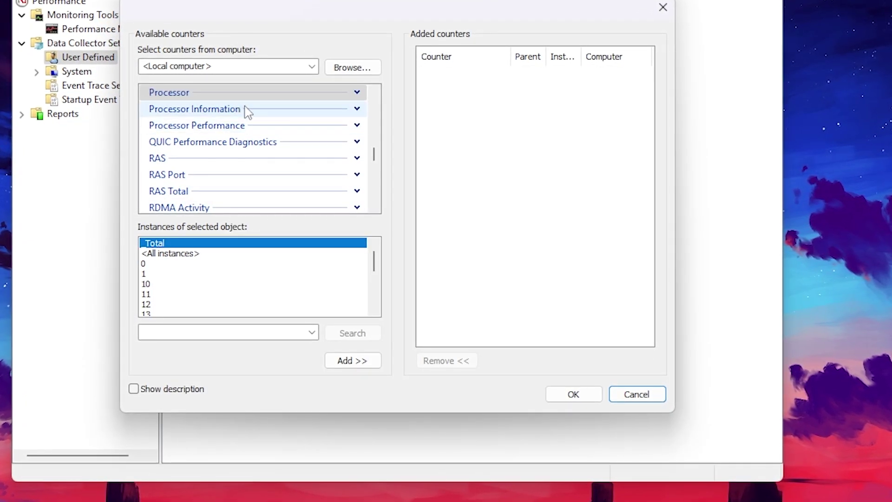
scroll(255, 130, "up", 1)
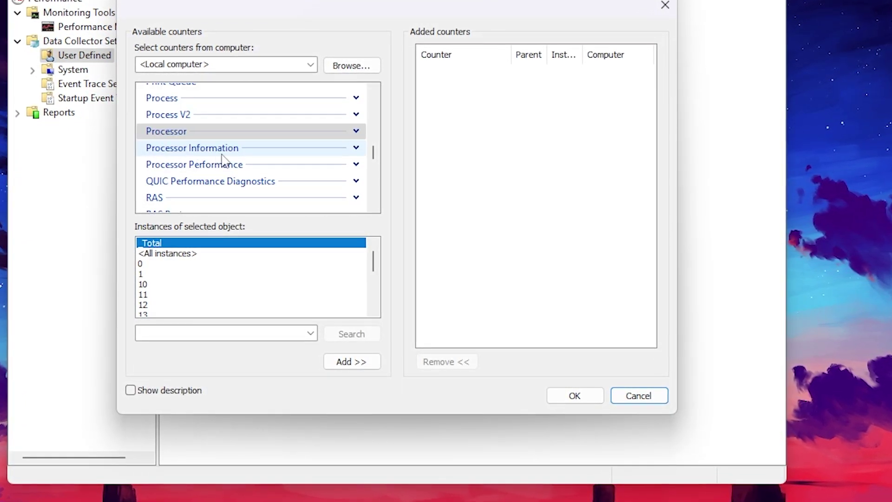
left_click(165, 135)
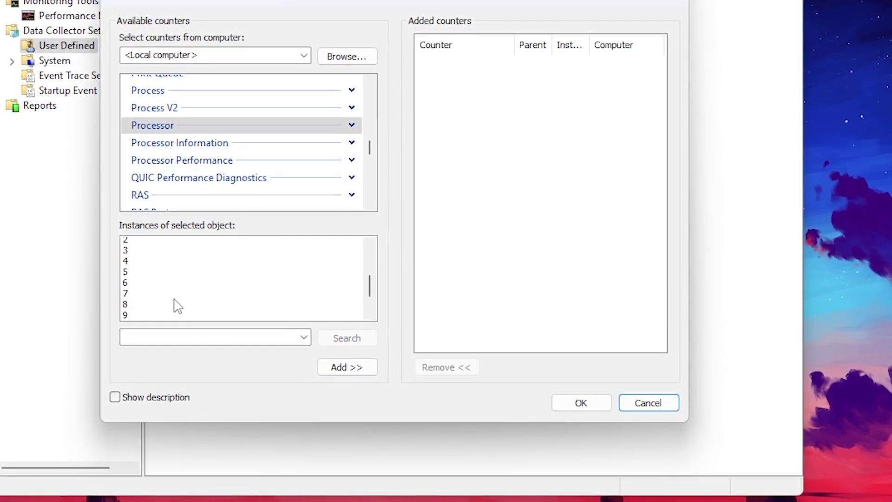
left_click(131, 254)
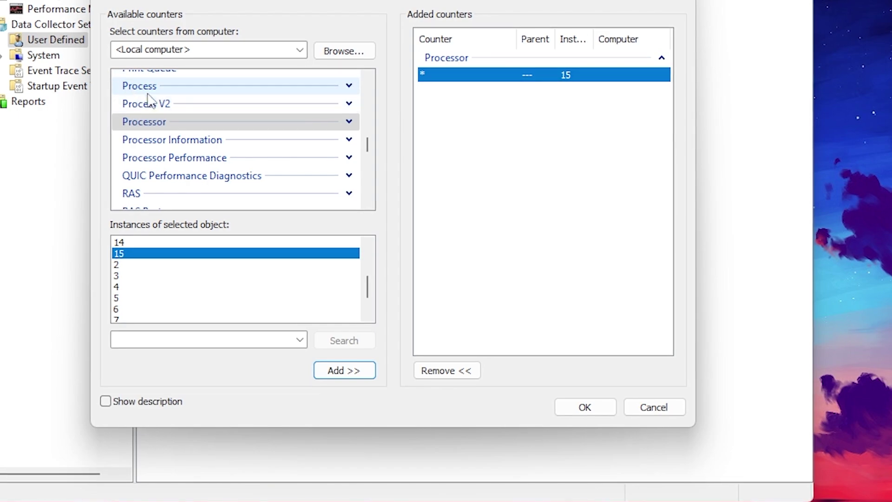
left_click(135, 87)
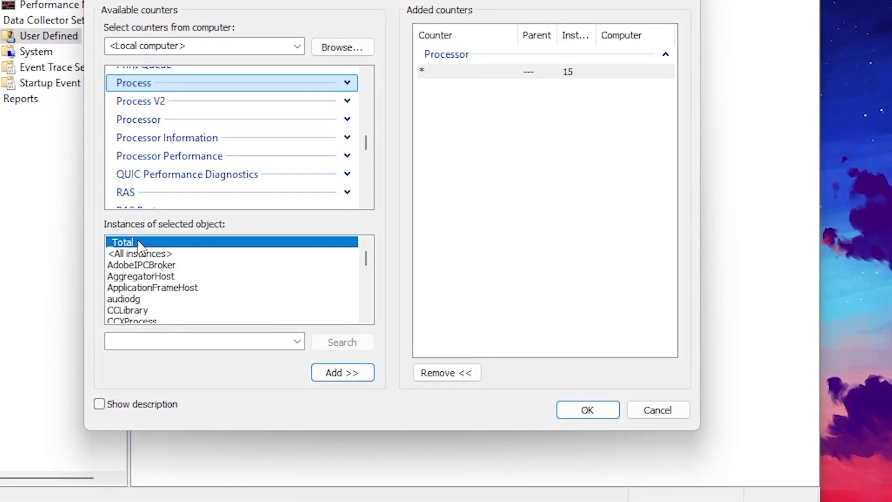
left_click(337, 374)
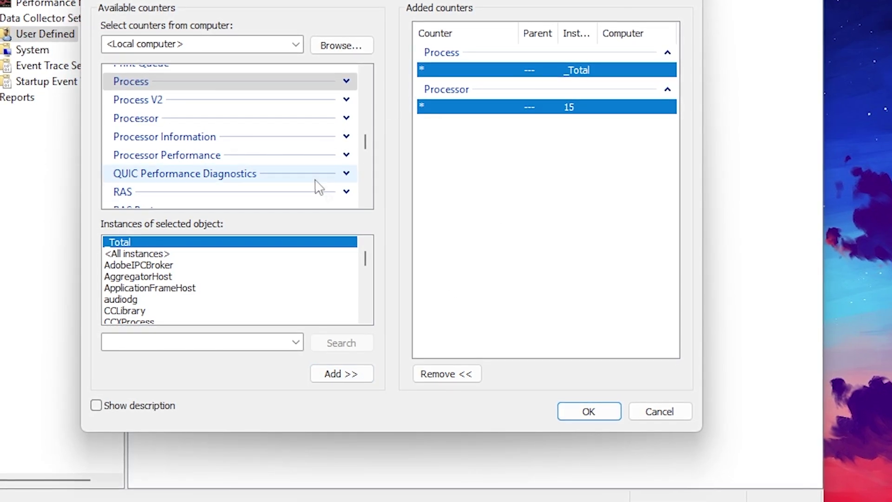
left_click(593, 413)
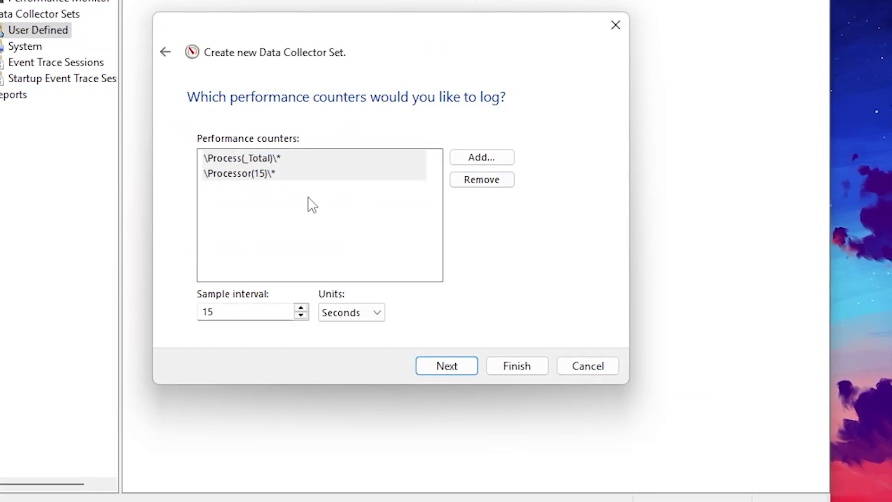
Step: Complete the wizard with the default root directory and save FPS Boost
left_click(453, 365)
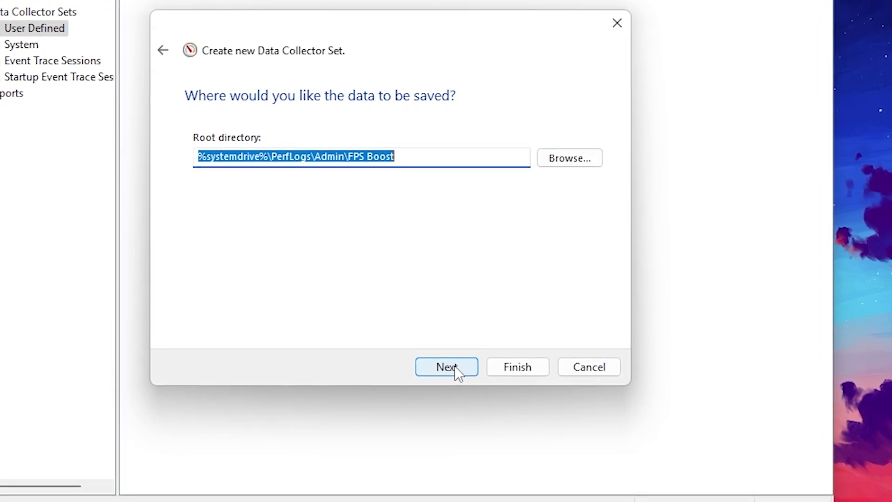
left_click(455, 366)
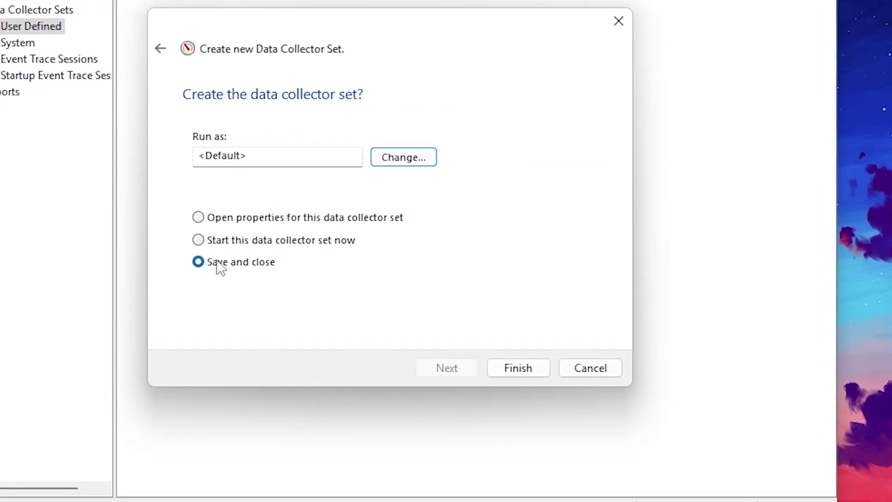
left_click(517, 372)
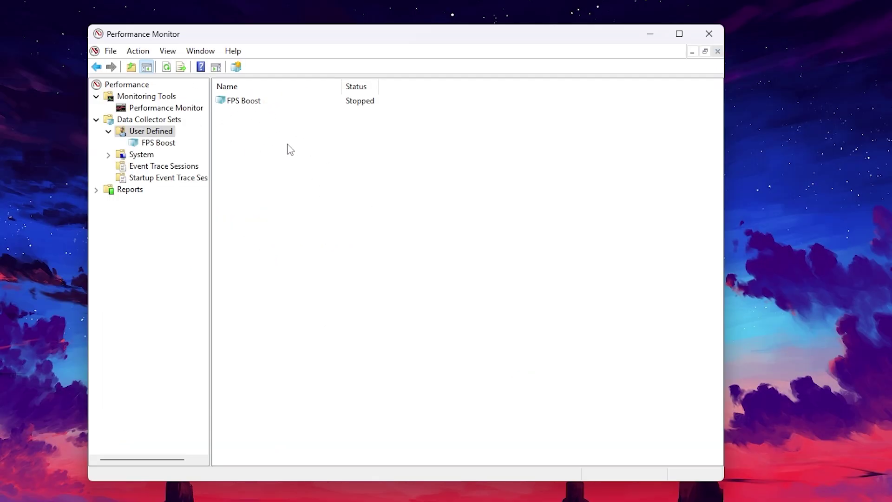
Step: Start the FPS Boost data collector set and view its data collector
right_click(238, 103)
left_click(273, 108)
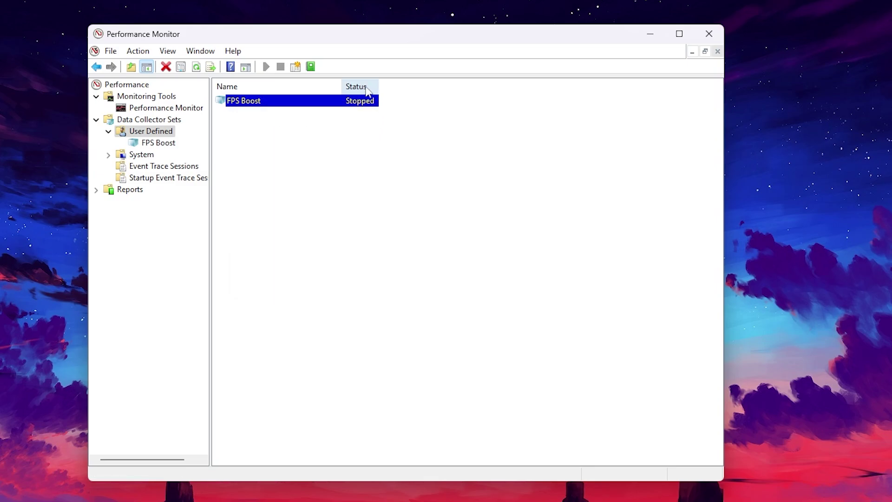
key("Return")
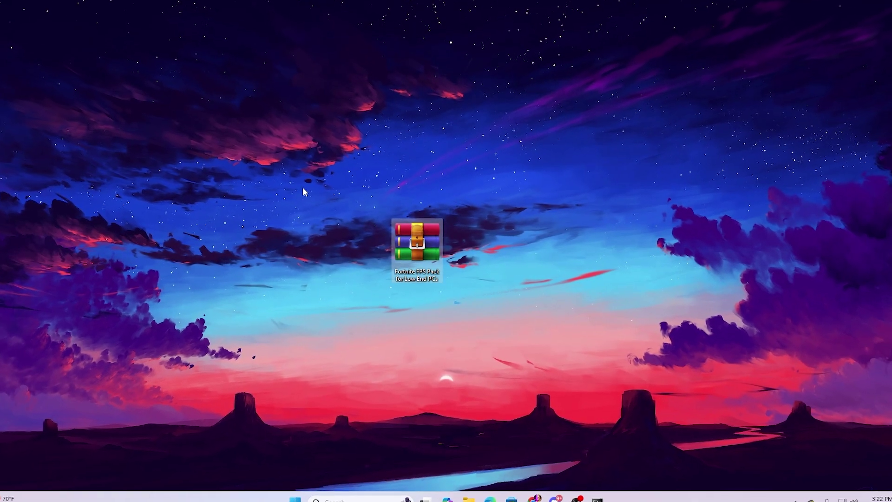
Step: Extract the FPS Pack's four folders and GearUp Booster.txt to the desktop, then close WinRAR
left_click_drag(299, 187, 581, 310)
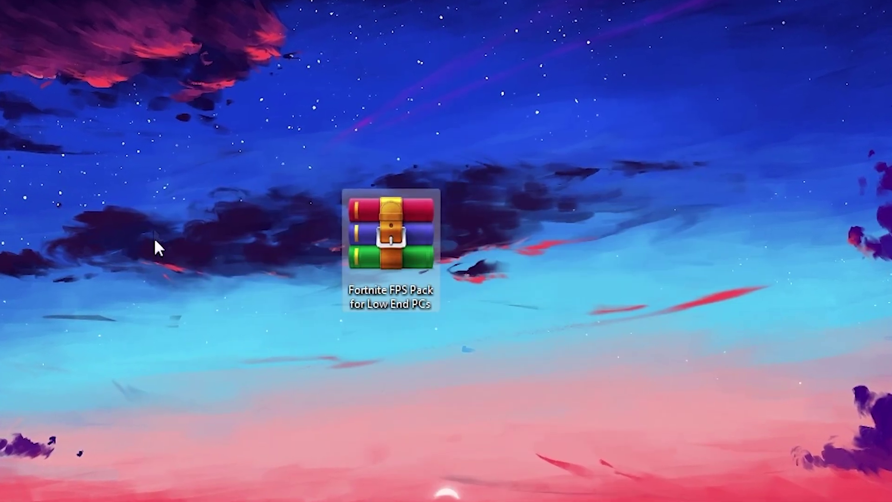
double_click(381, 225)
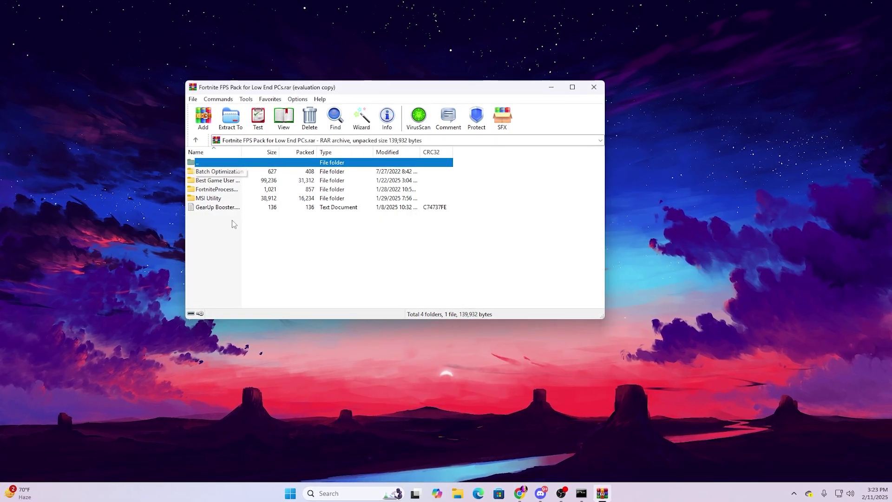
left_click_drag(231, 223, 624, 203)
key("alt+F4")
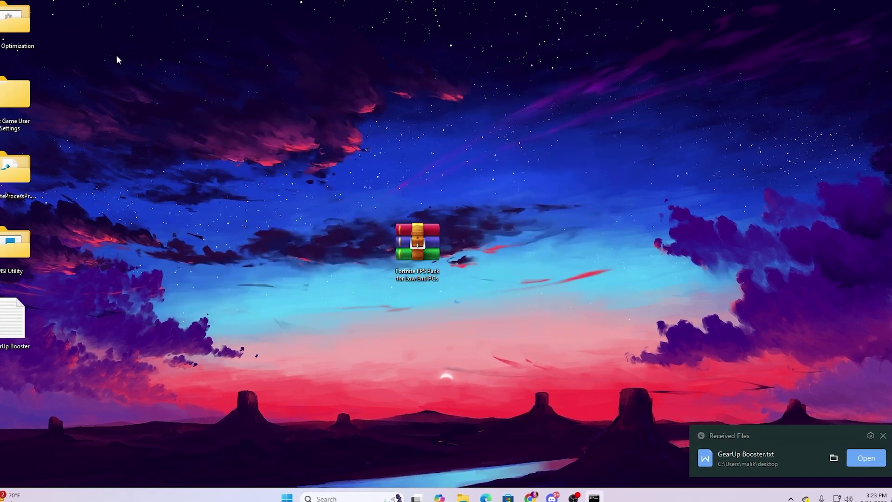
left_click_drag(311, 374, 313, 374)
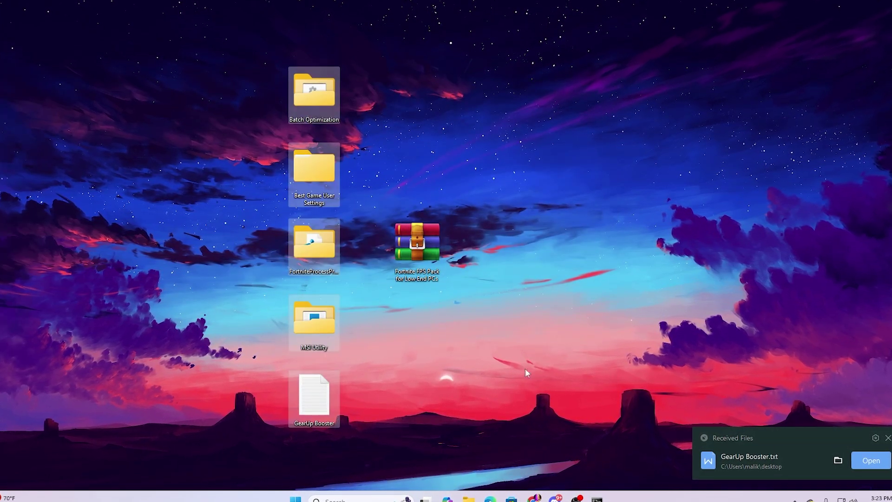
left_click(275, 96)
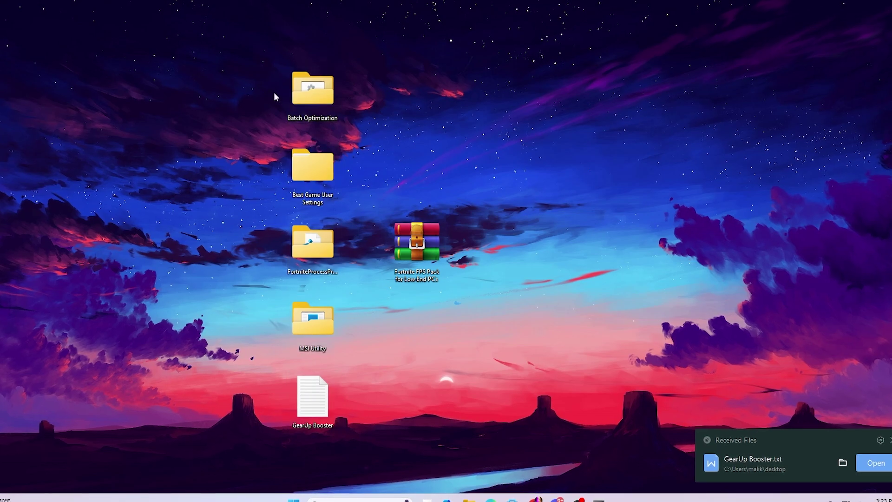
Step: Run the Clear DNS Cache script from Batch Optimization as administrator
double_click(312, 95)
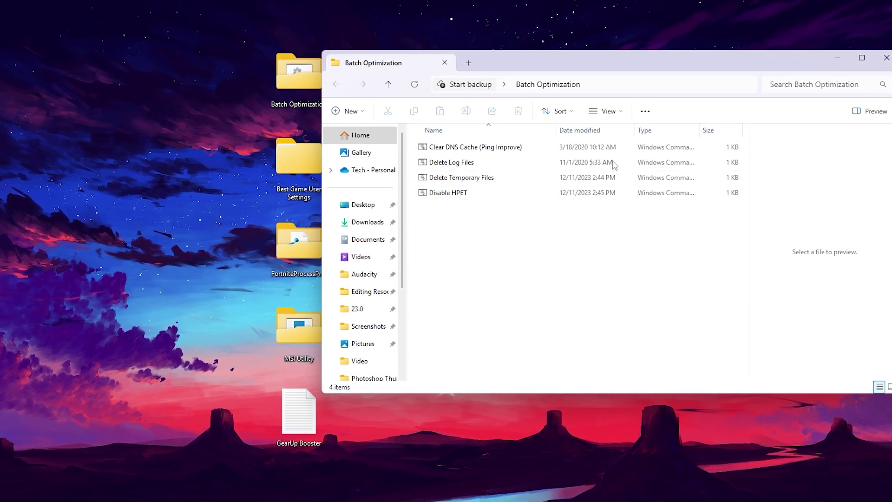
right_click(445, 147)
right_click(441, 148)
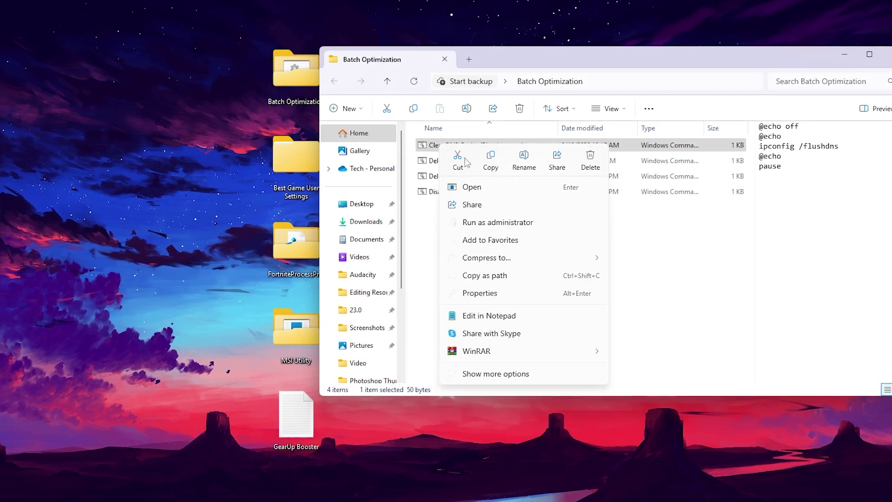
left_click(478, 223)
left_click(560, 344)
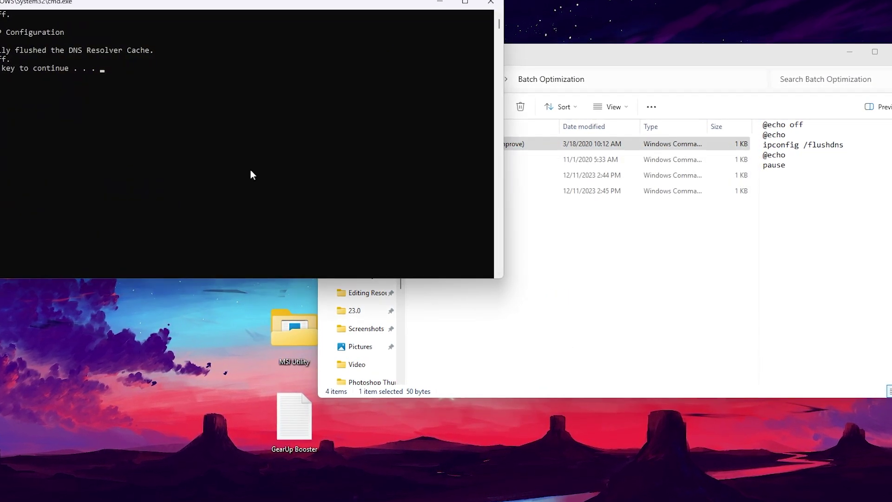
left_click_drag(200, 1, 507, 88)
key("Return")
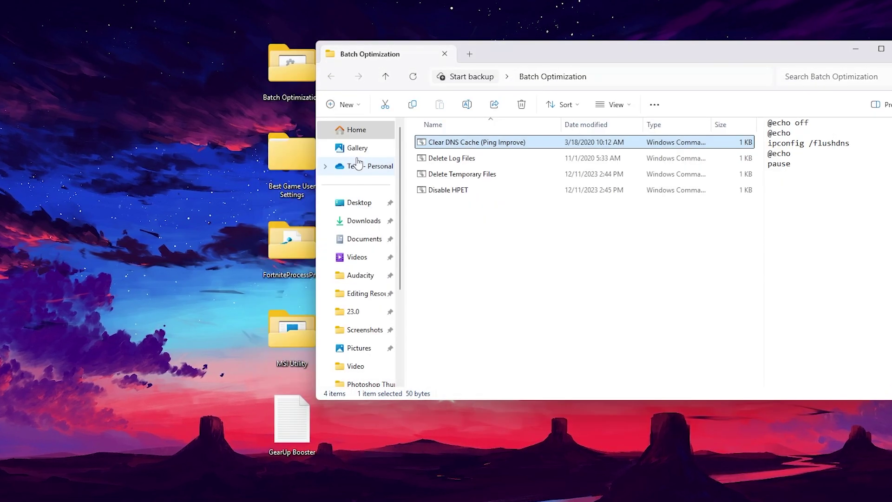
Step: Run the Delete Log Files script as administrator
right_click(455, 159)
left_click(494, 238)
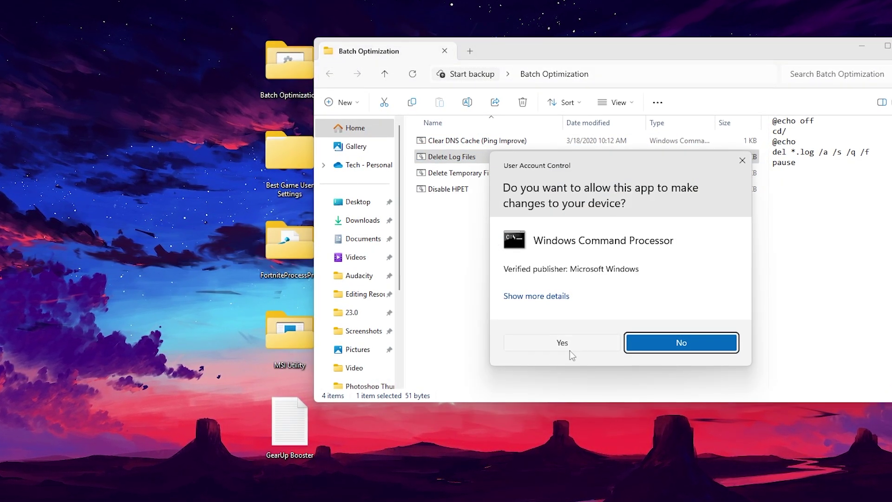
left_click(559, 345)
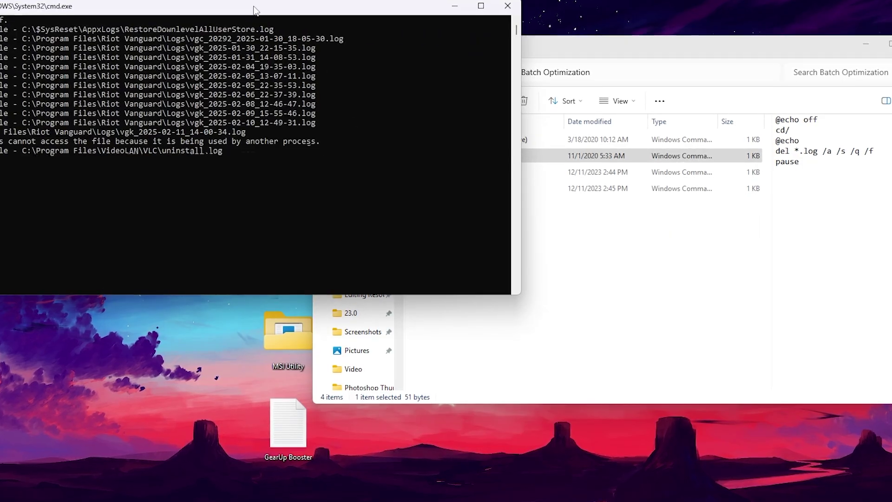
left_click_drag(303, 11, 618, 101)
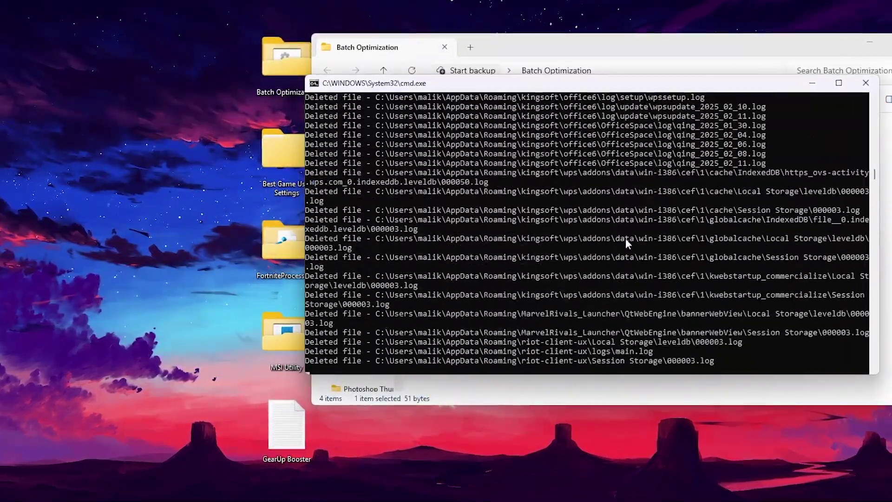
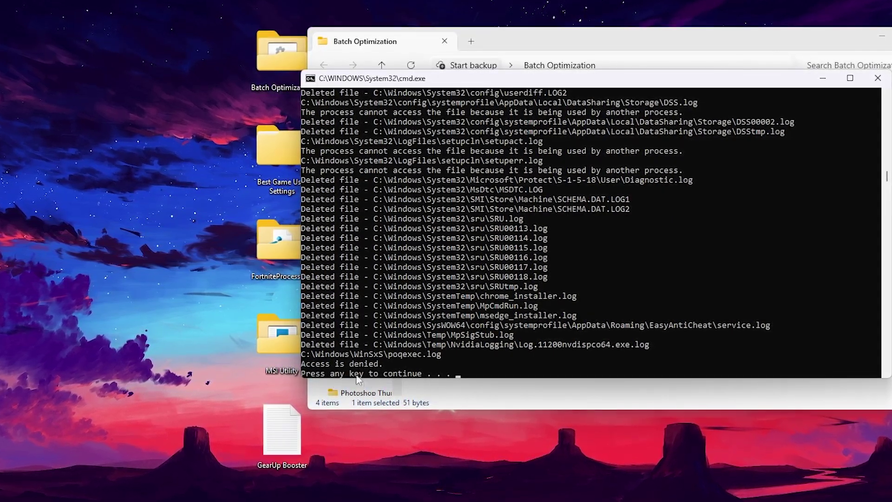
Step: Close the finished Delete Log Files console, then select the script files in the Batch Optimization folder
key("Return")
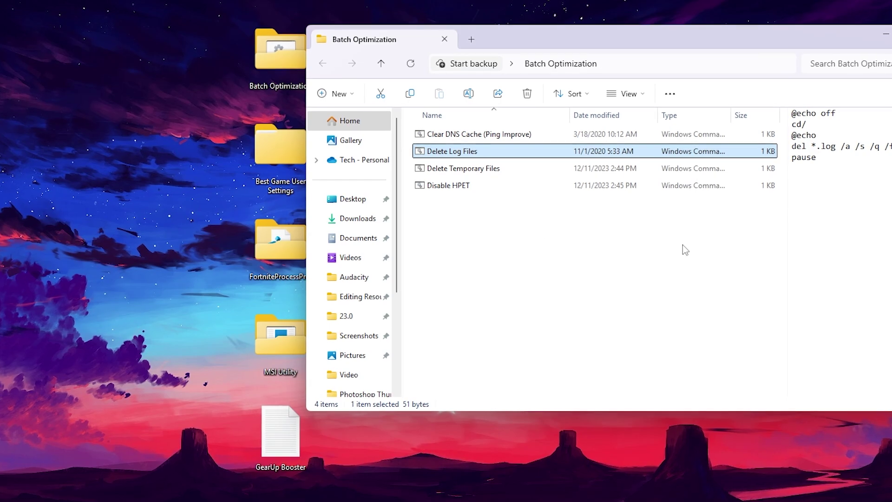
left_click_drag(682, 242, 461, 188)
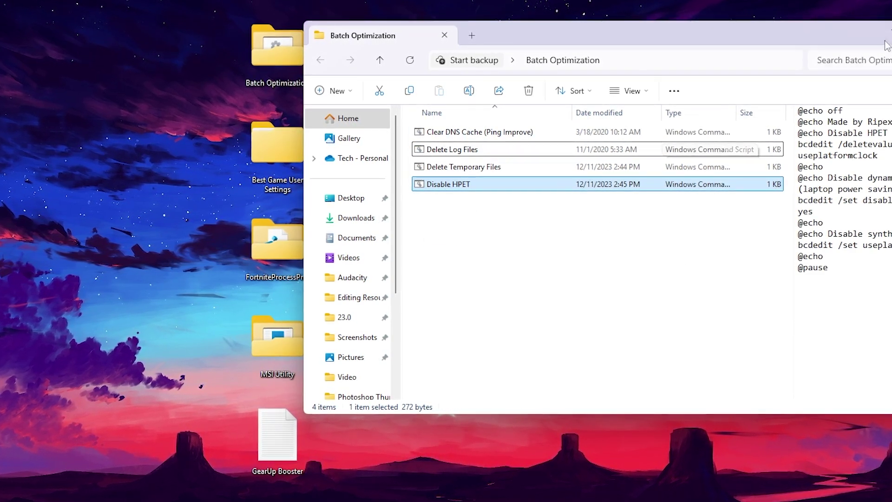